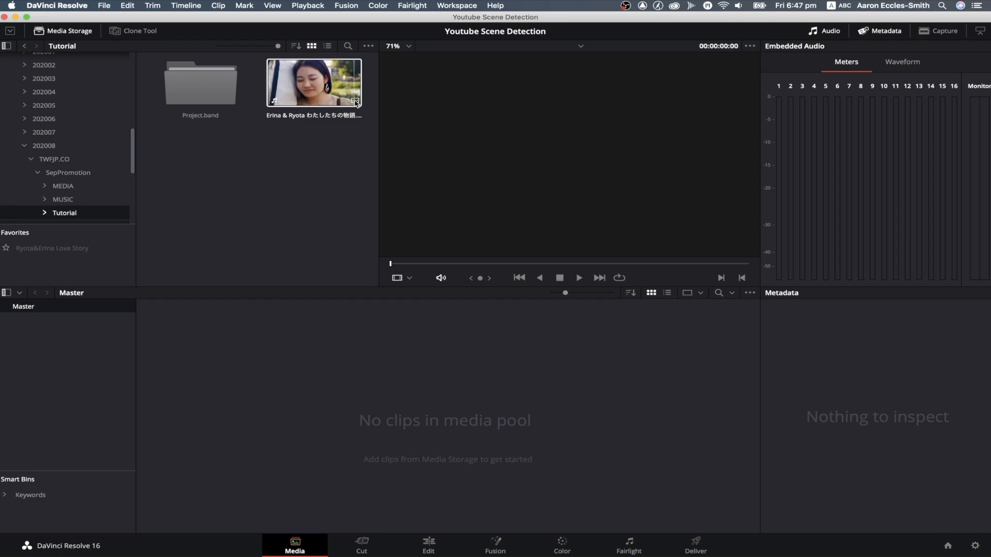
Step: Open Scene Cut Detection for the MP4 video in the Tutorial folder and run automatic scene detection on it
click(356, 102)
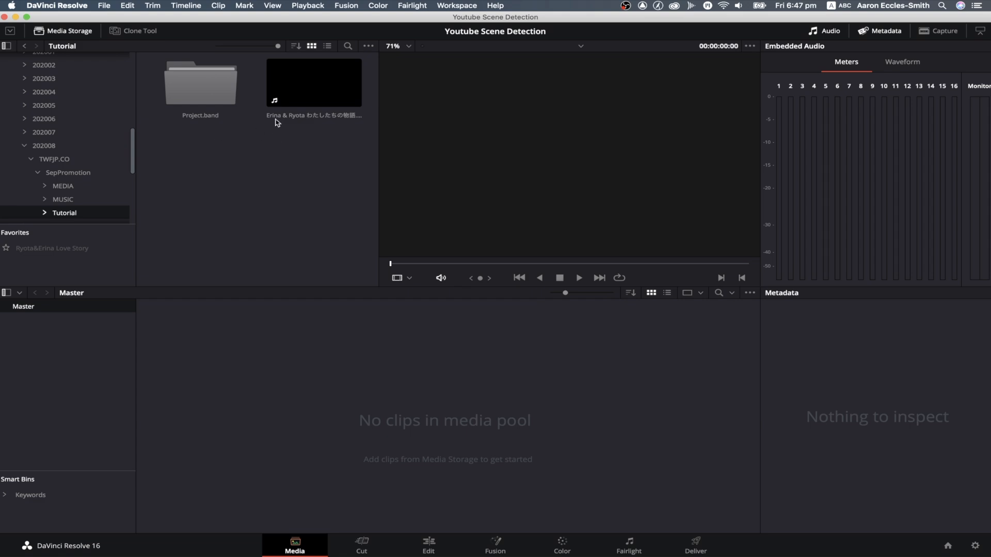
right_click(306, 88)
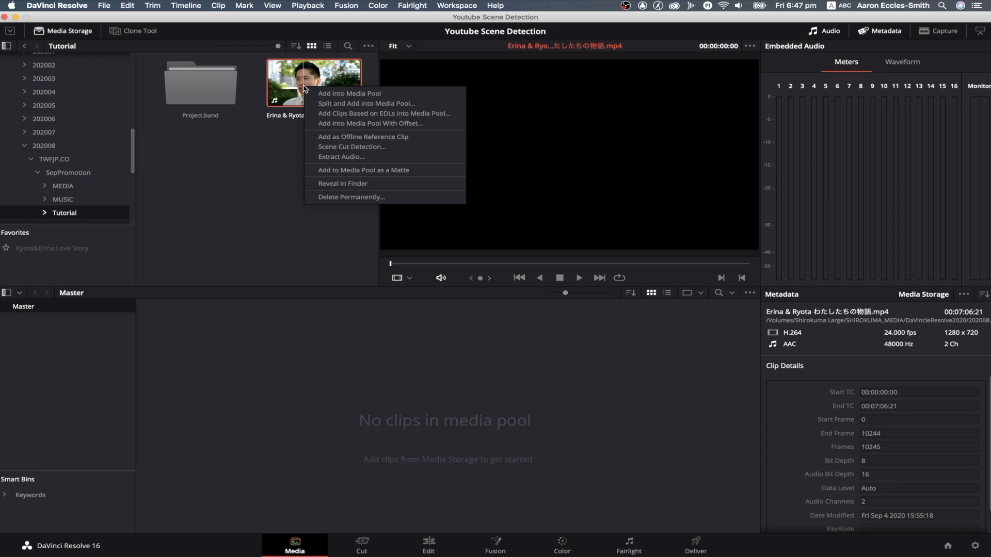
click(362, 148)
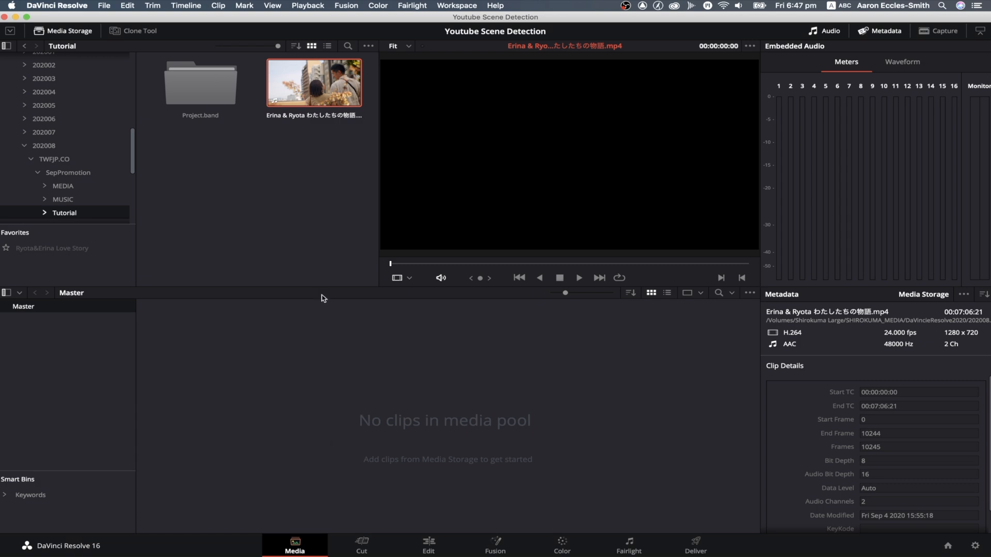
right_click(310, 97)
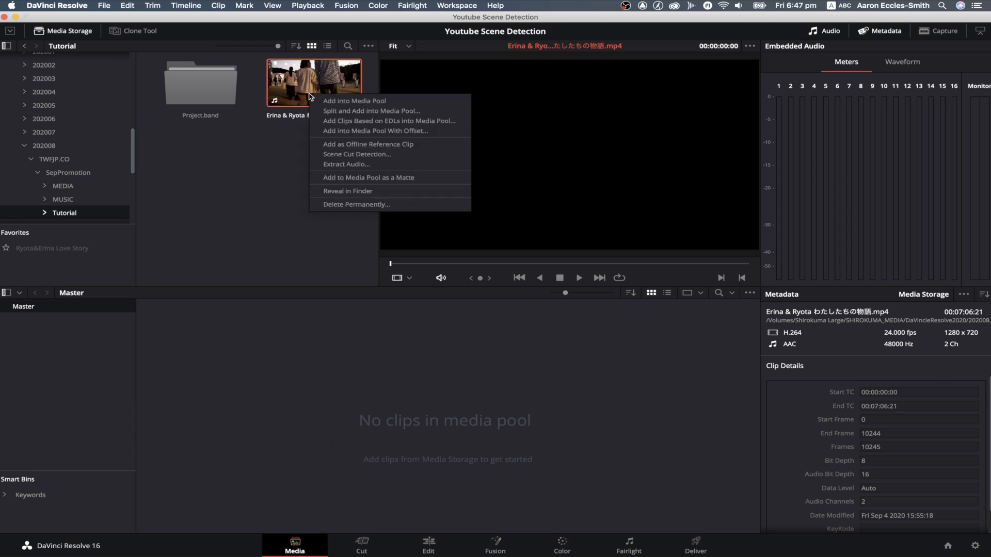
click(327, 156)
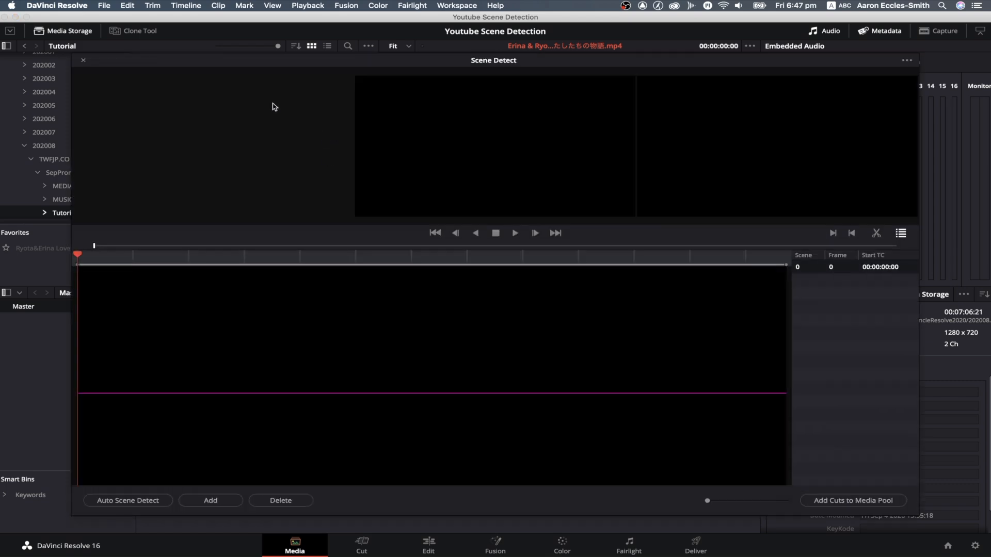
drag(255, 65, 232, 59)
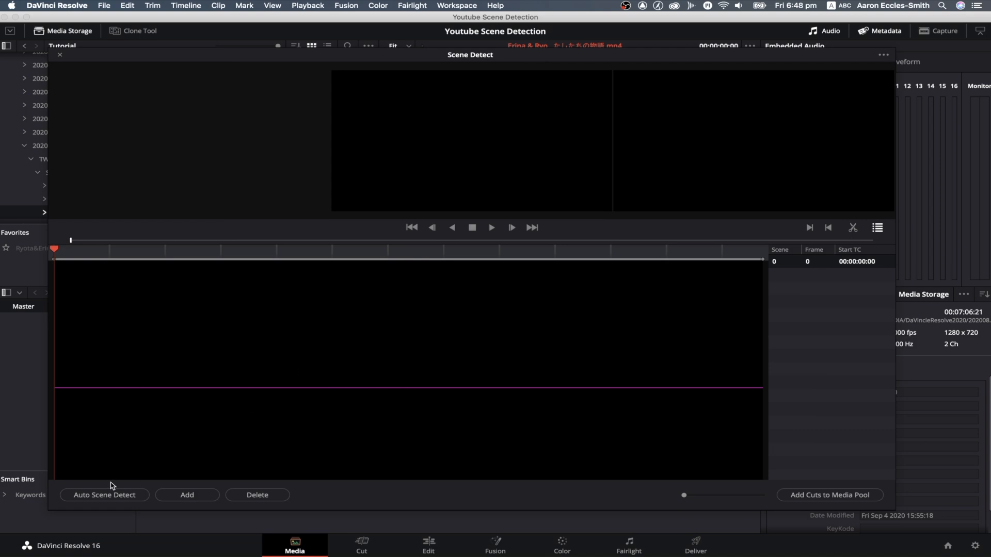
click(99, 497)
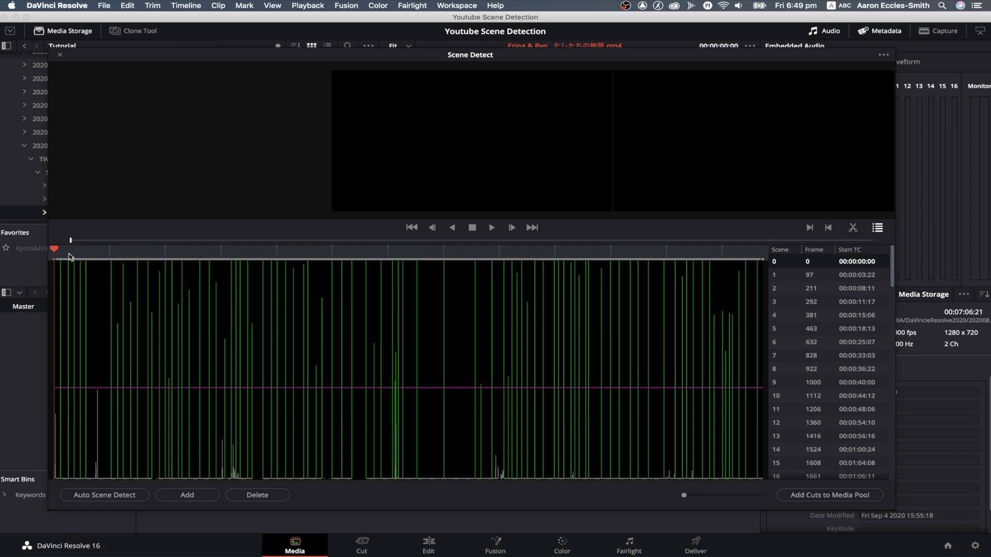
Step: Play and scrub through the opening scenes of the clip to check the detected cuts against the footage
drag(54, 251, 58, 252)
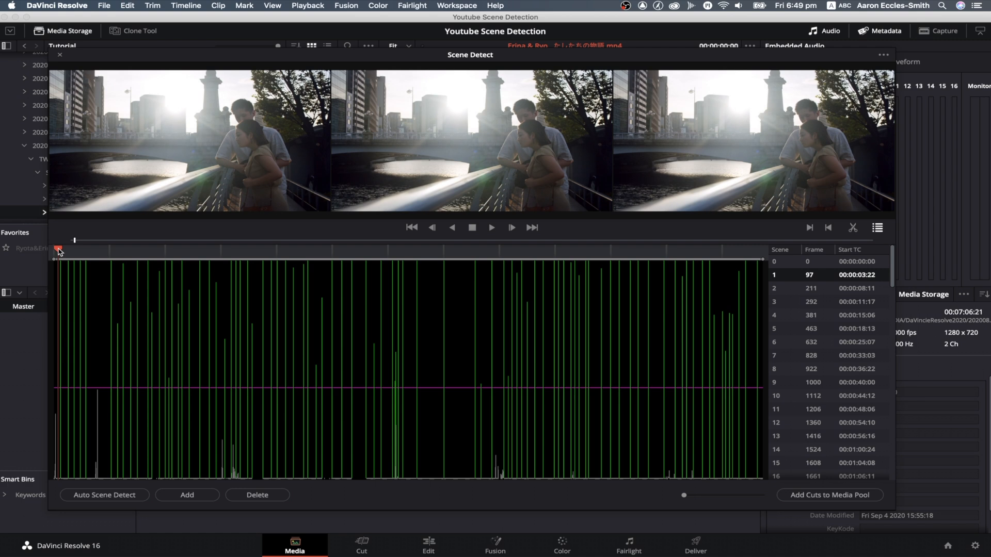
key(space)
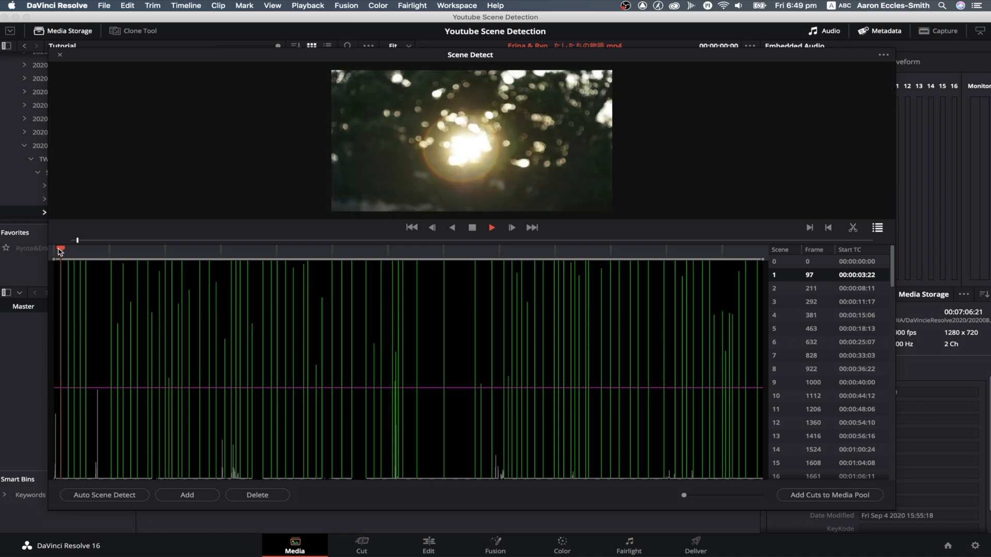
key(space)
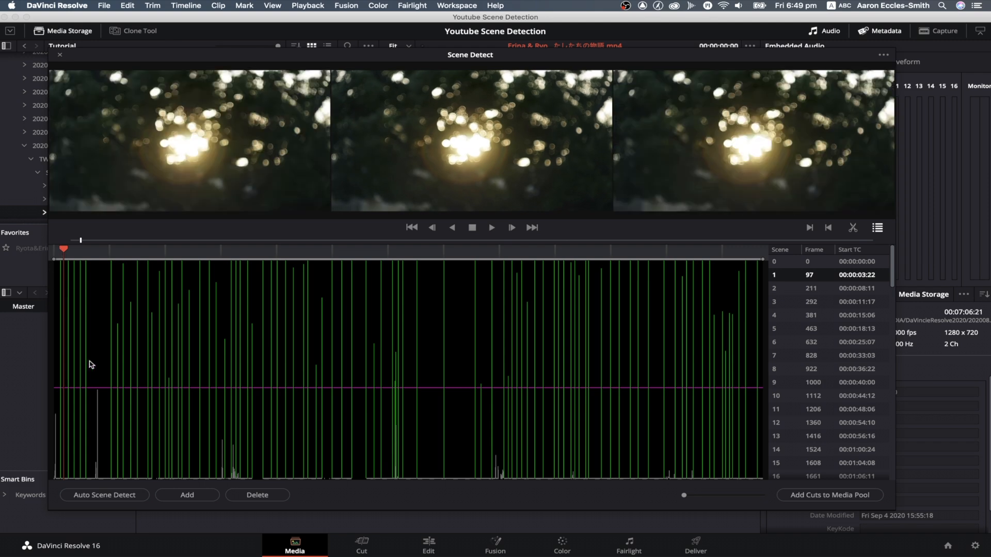
drag(66, 252, 93, 290)
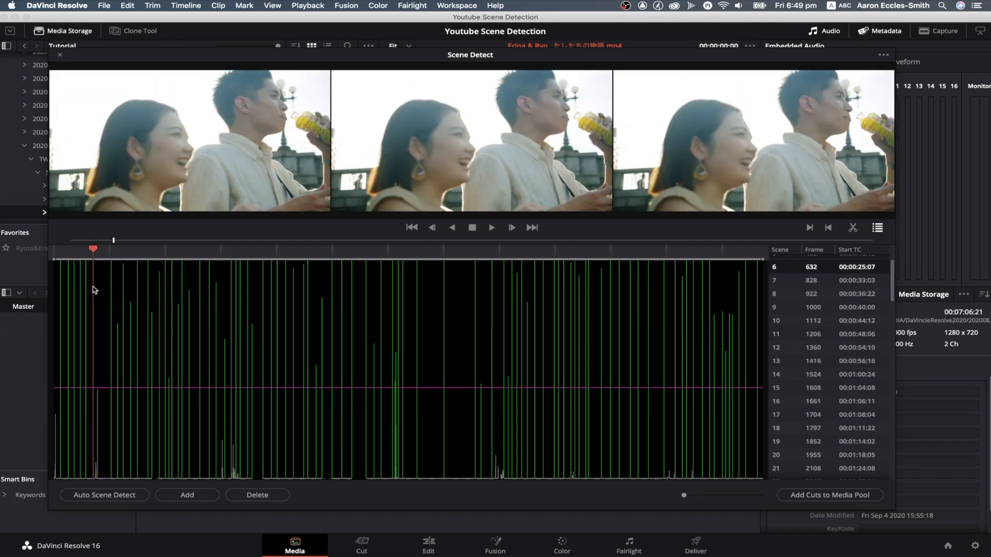
Step: Try a higher scene detection threshold, lower it to just below its original level, and check a cut around the middle of the clip
drag(172, 388, 179, 342)
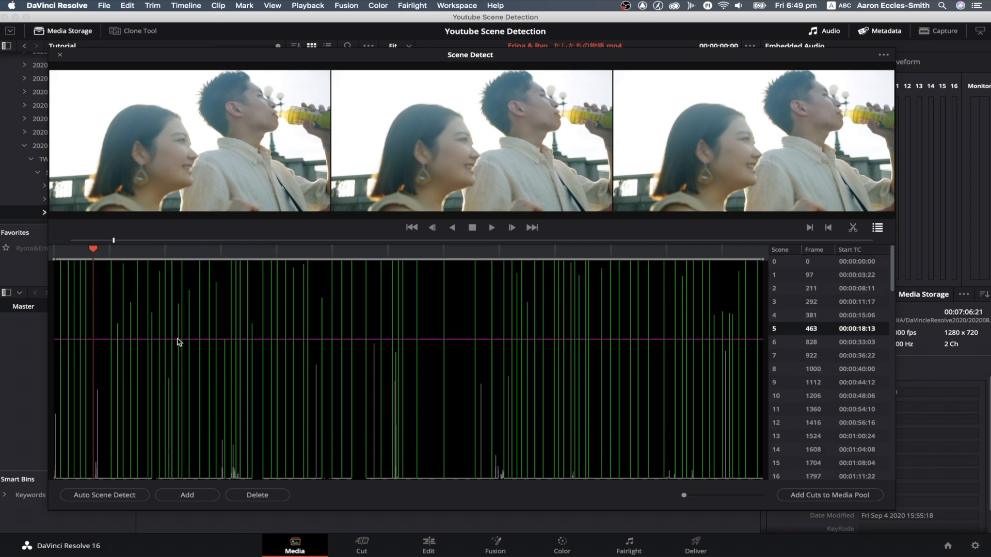
drag(94, 251, 93, 251)
drag(196, 340, 197, 402)
click(92, 249)
drag(91, 250, 427, 270)
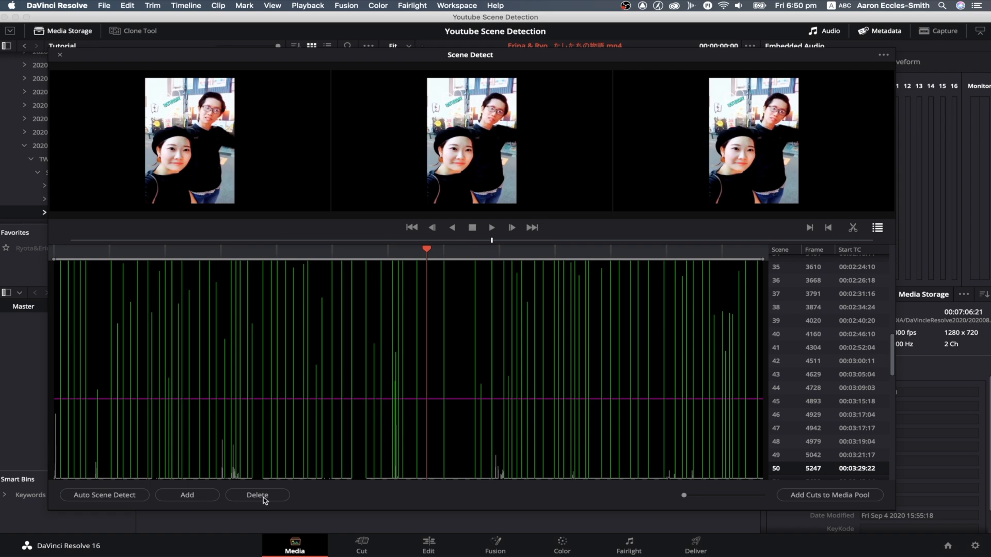
Step: Add the detected cuts to the media pool, changing the project frame rate to match the clip, and close the Scene Detect window
click(824, 496)
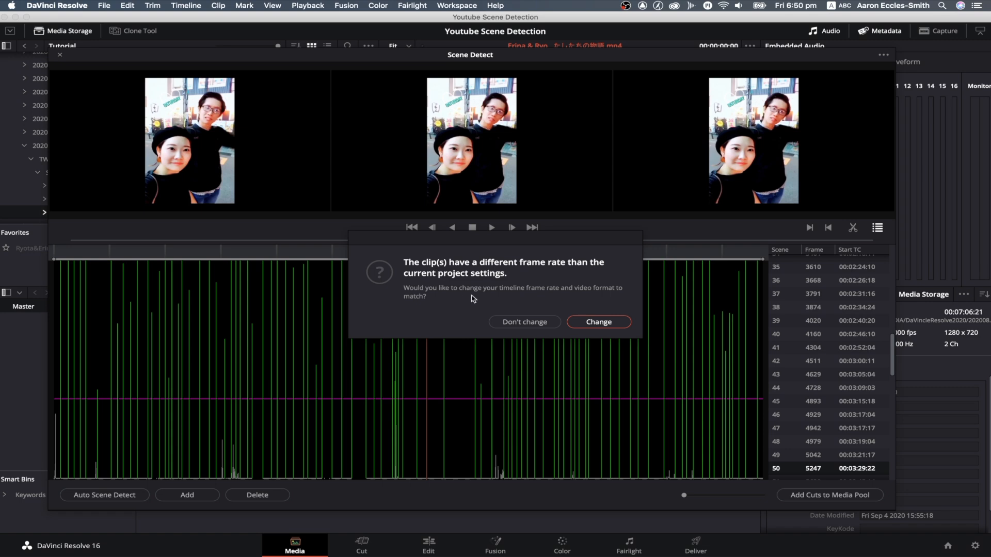
click(596, 323)
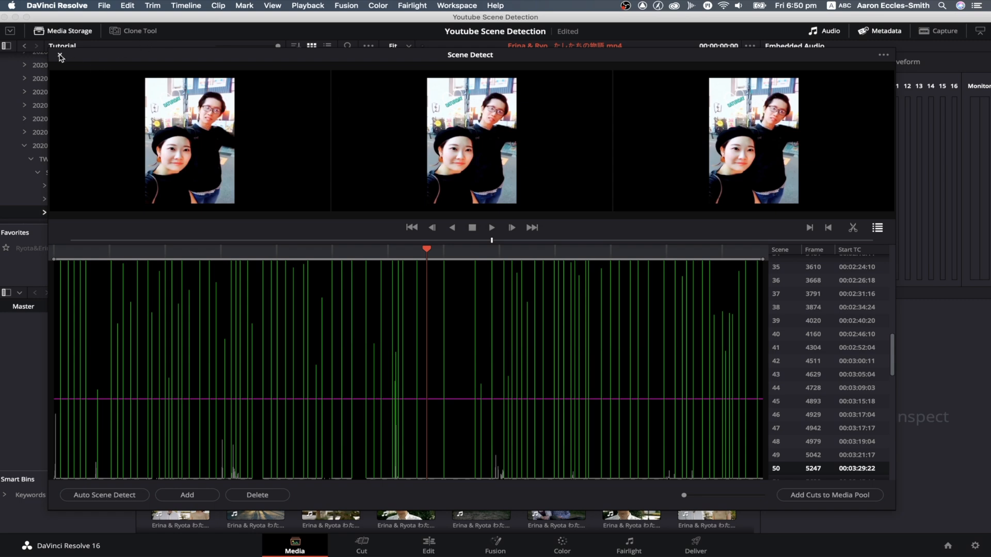
click(61, 56)
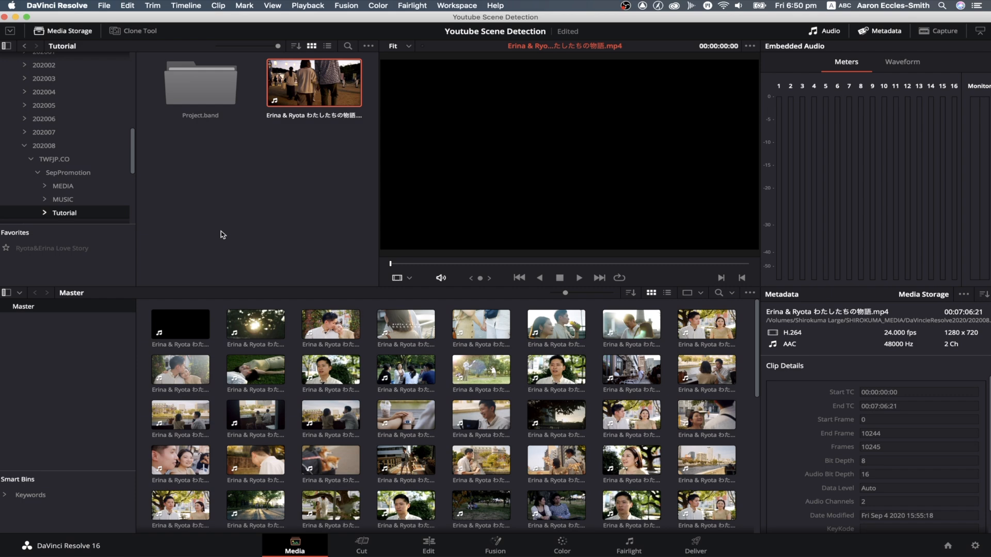
Step: Look through the scene clips added to the Master bin
scroll(190, 353, down, 5)
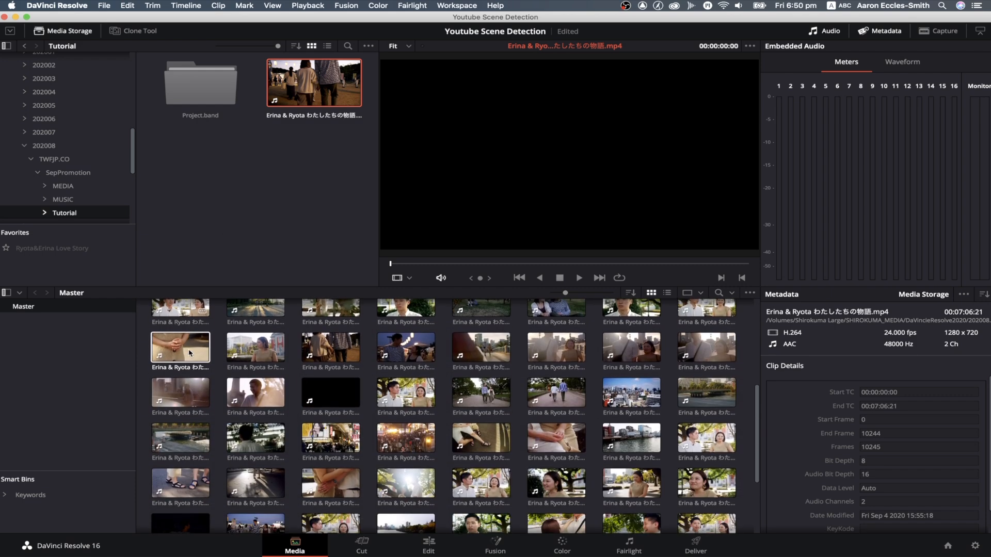
scroll(190, 353, up, 3)
scroll(190, 353, up, 4)
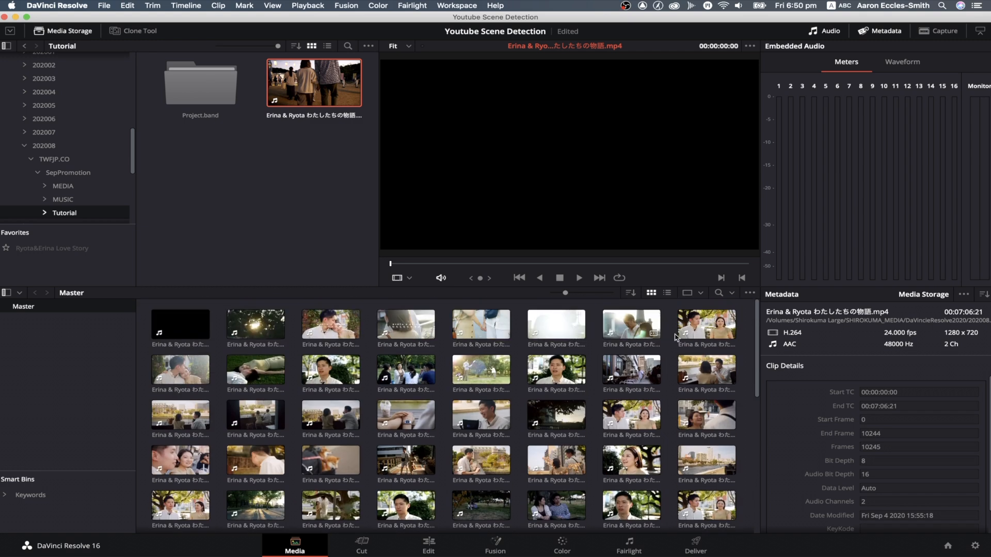
right_click(55, 352)
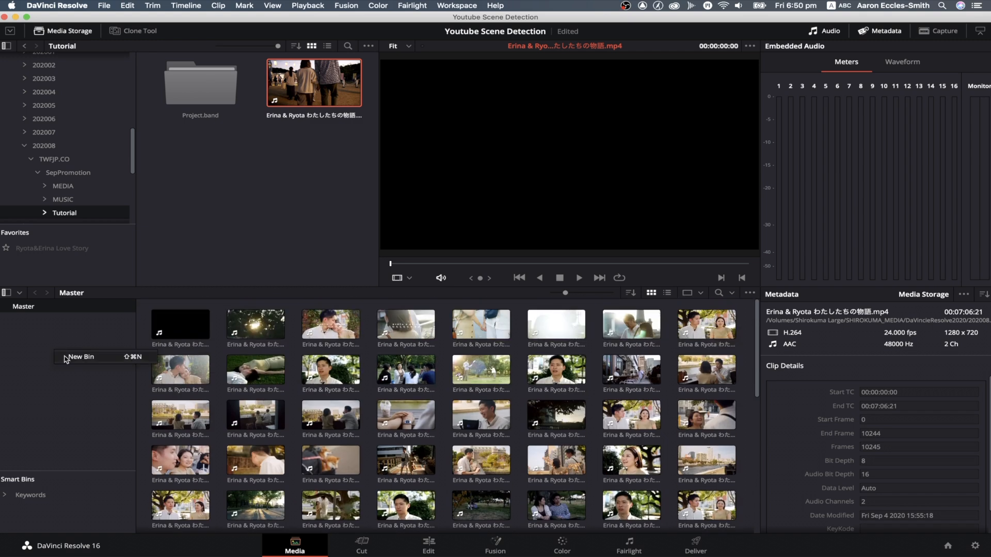
click(52, 341)
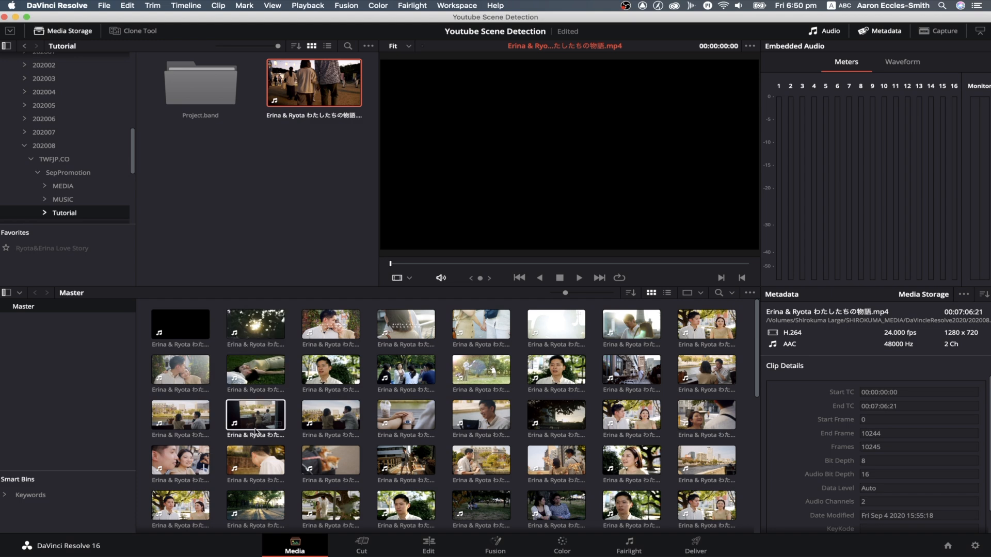
Step: On the Edit page, show the media pool clips as a list sorted by Start TC in ascending order
click(430, 547)
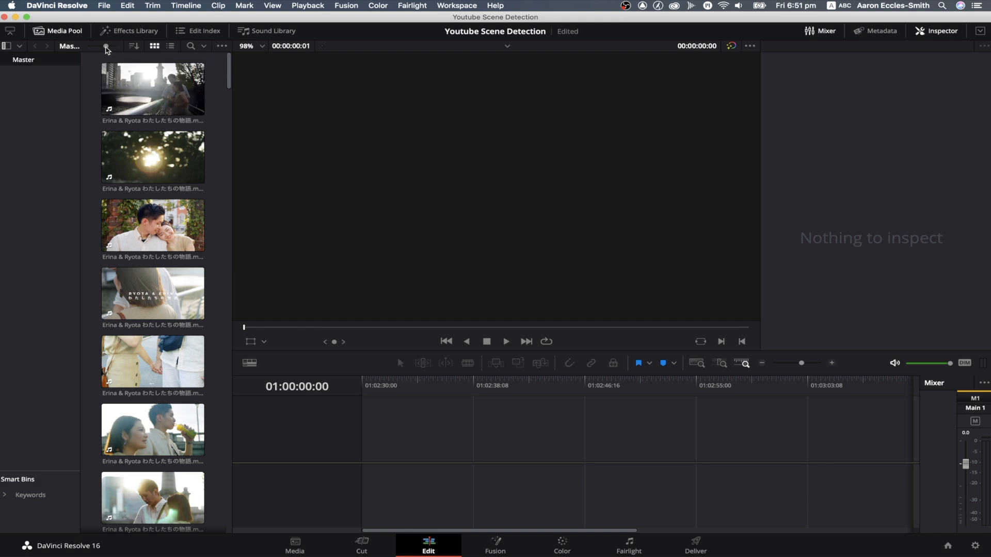
drag(107, 50, 98, 49)
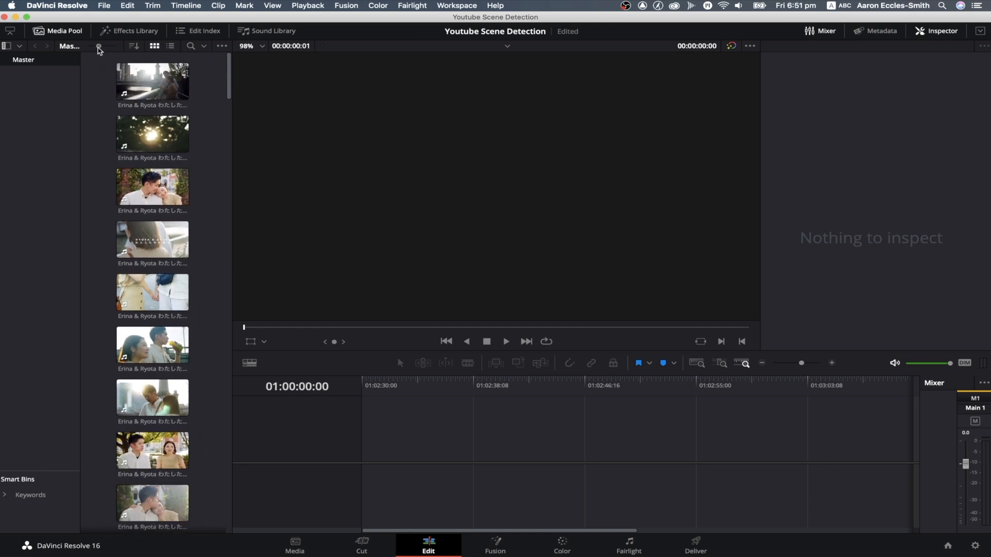
click(171, 47)
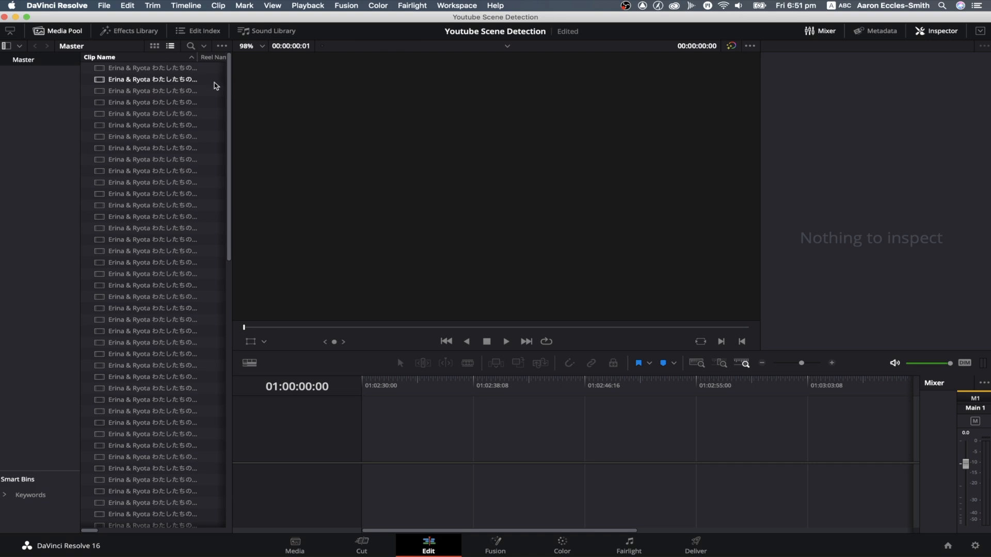
scroll(144, 72, down, 1)
scroll(145, 72, up, 1)
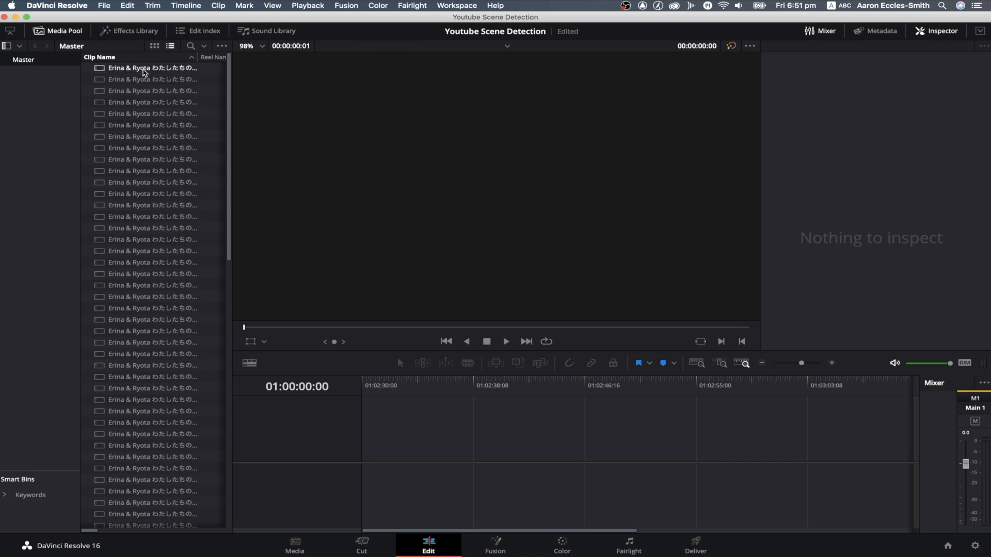
scroll(202, 82, right, 6)
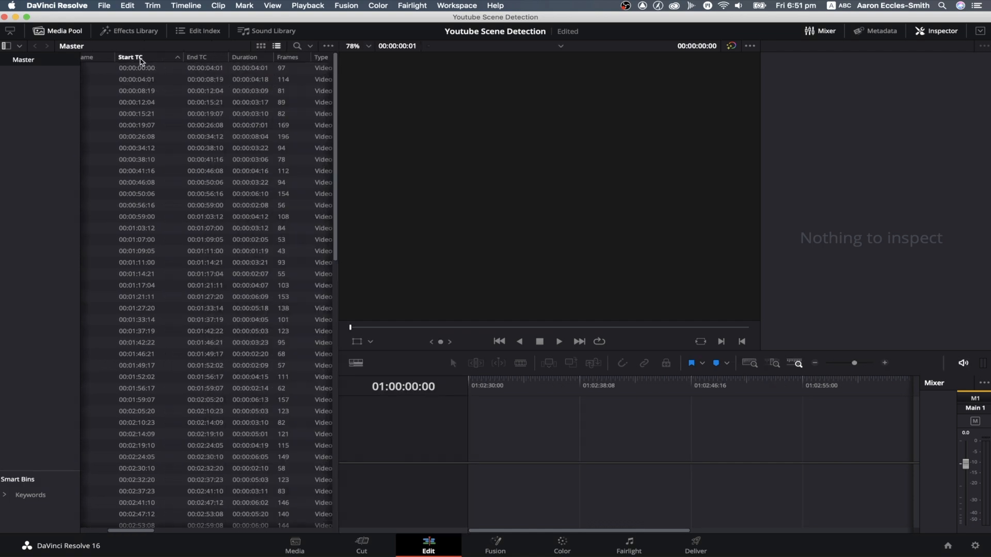
scroll(165, 68, left, 5)
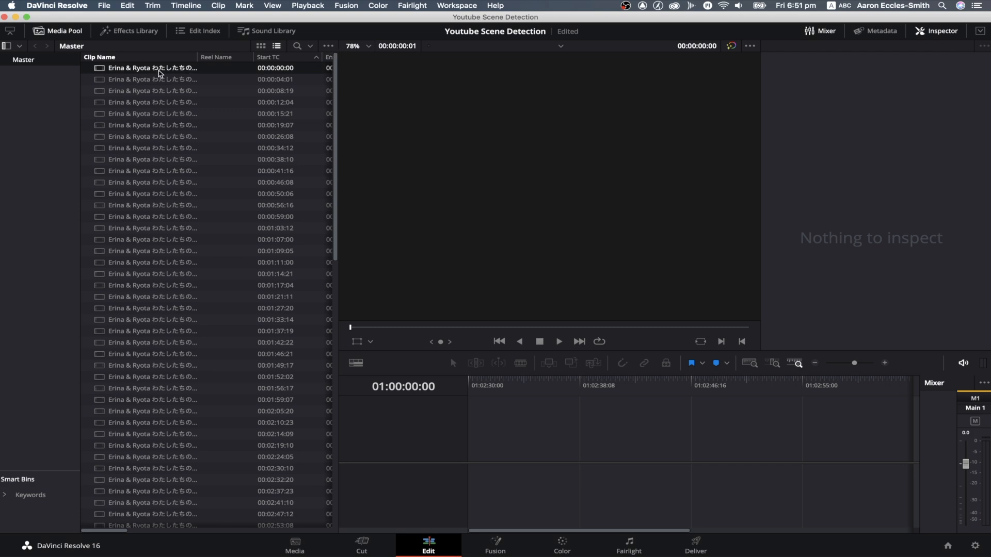
Step: Select all the scene clips in the Master bin, place them on a new timeline in order, and fit the whole timeline in view
key(super+a)
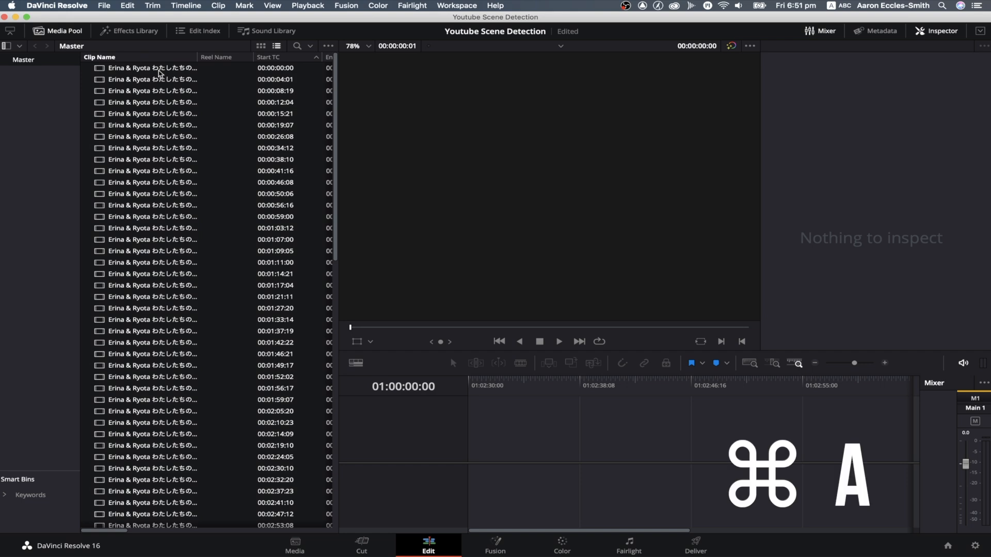
drag(158, 74, 209, 93)
scroll(170, 103, down, 10)
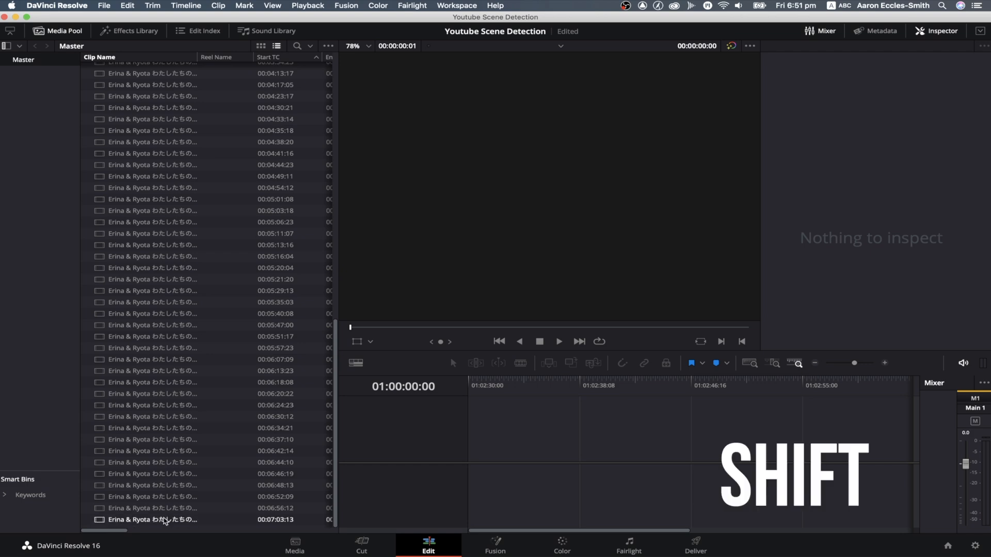
shift+click(166, 520)
drag(178, 388, 470, 444)
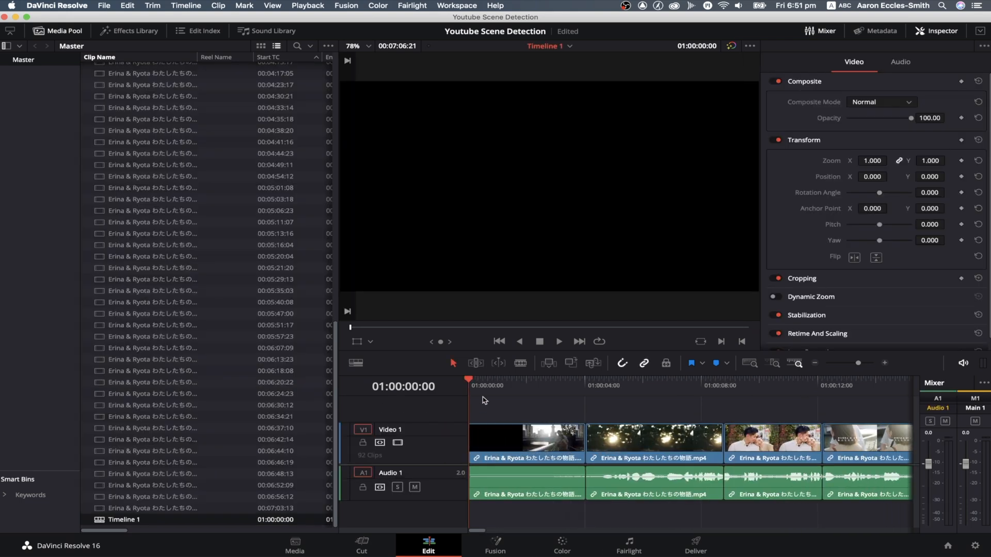
key(shift+z)
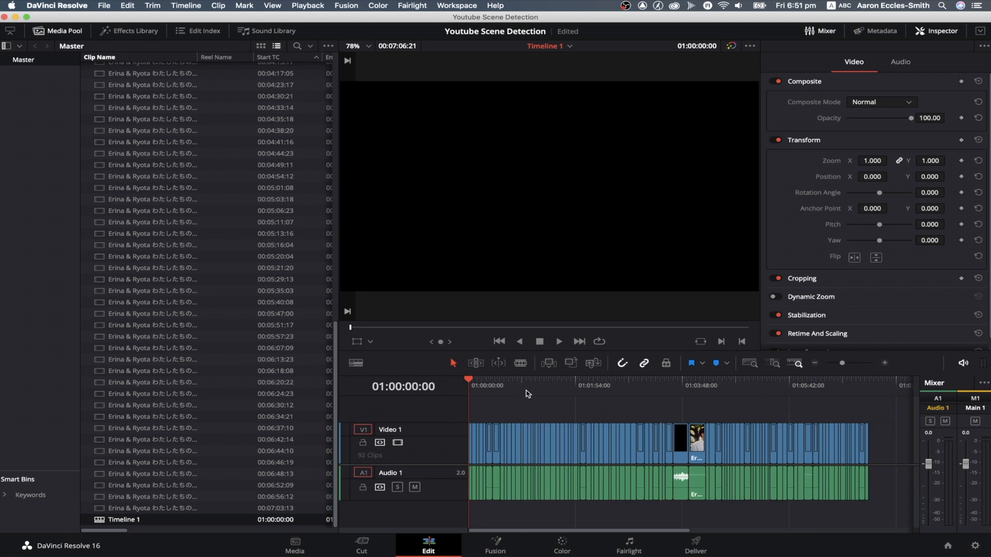
Step: Scrub the beginning of the timeline to check the cuts, then view the first clip on the Color page and return to the Edit page
drag(471, 384, 493, 385)
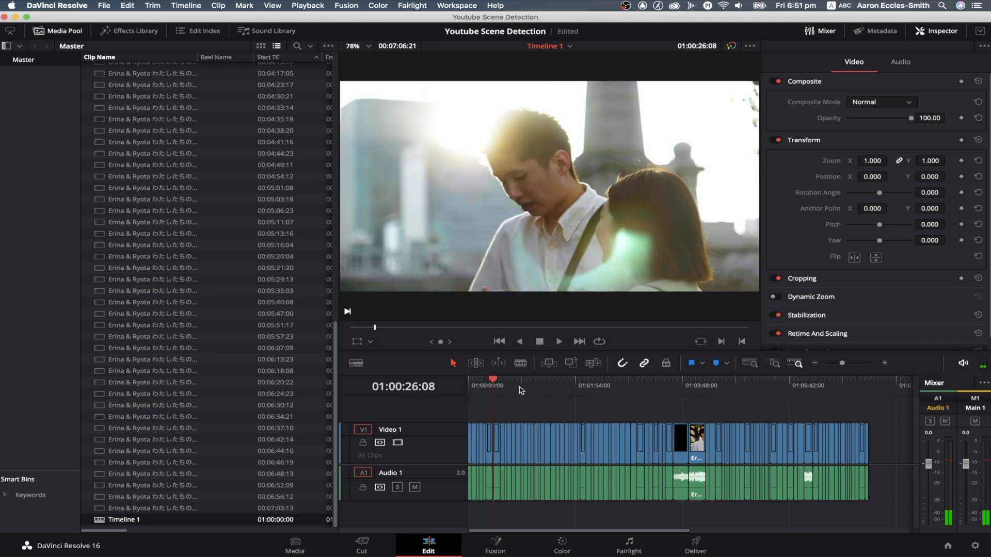
drag(494, 382, 468, 384)
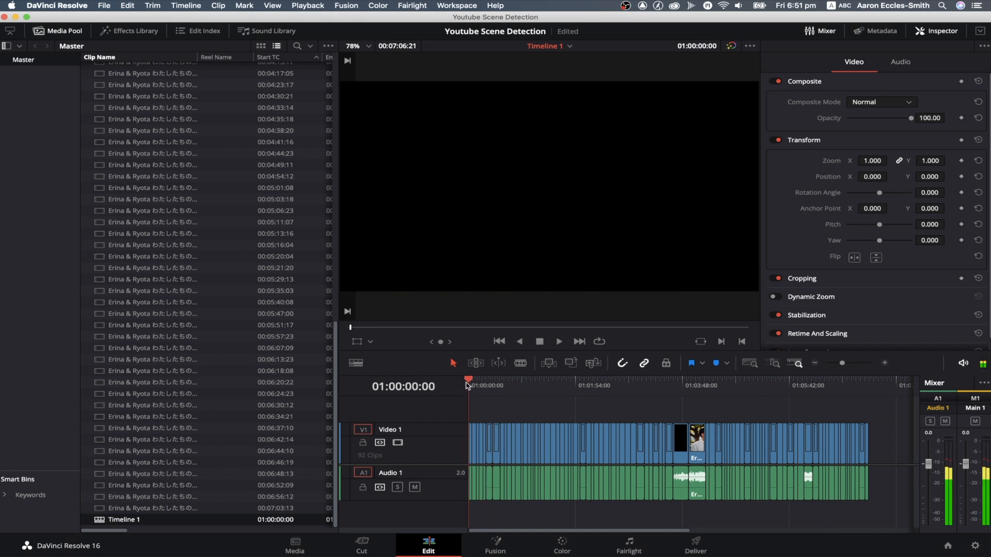
click(560, 547)
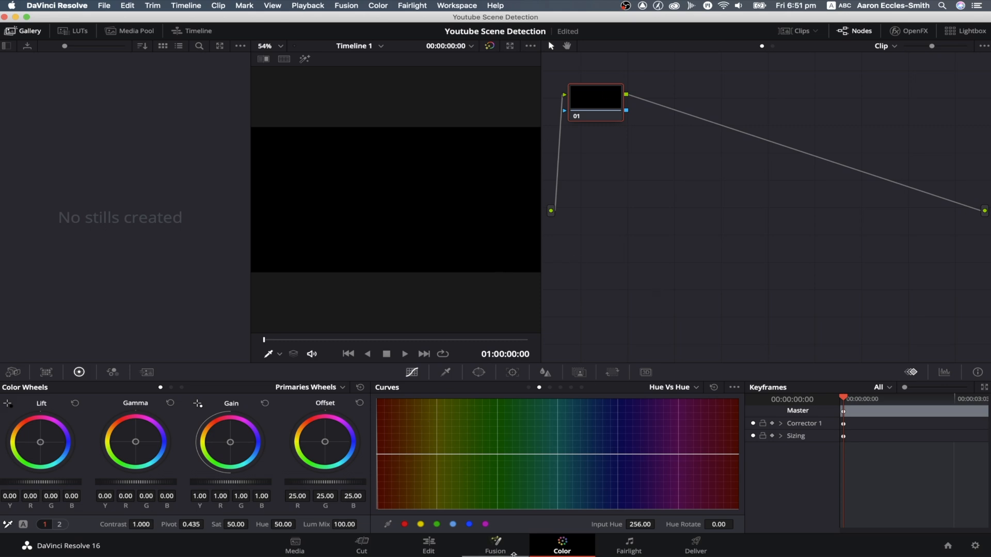
click(430, 551)
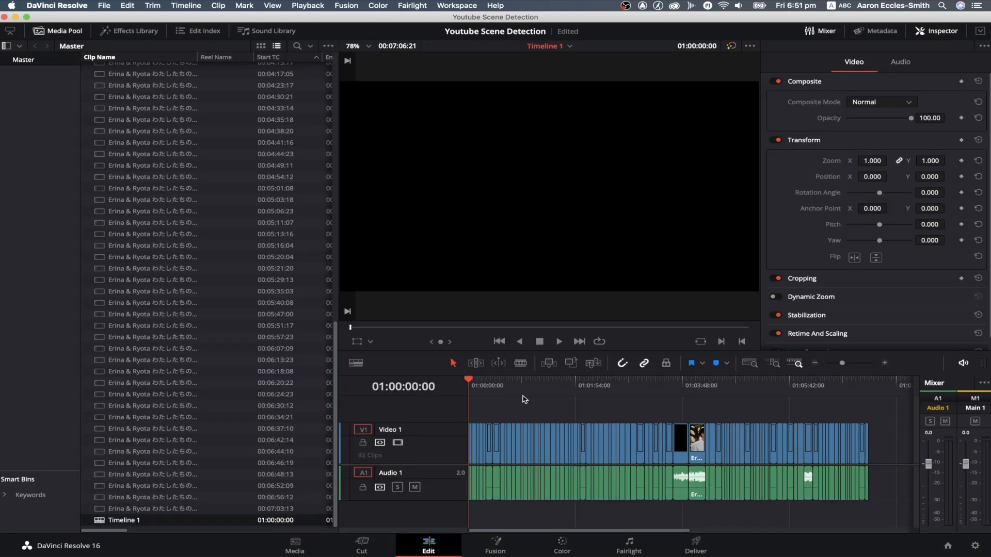